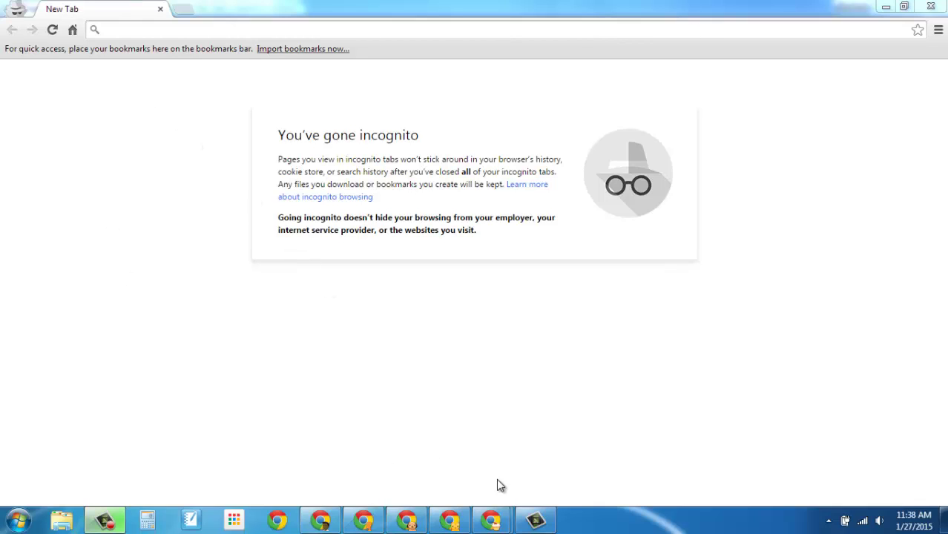
Switch to the student's Gmail window and refresh the inbox to check for class invitations.
mouse_move(491, 521)
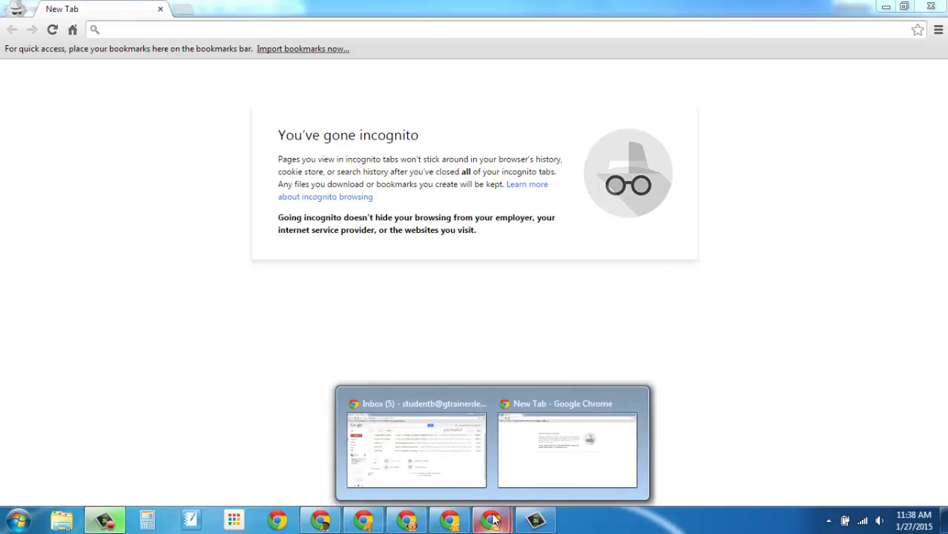
click(428, 454)
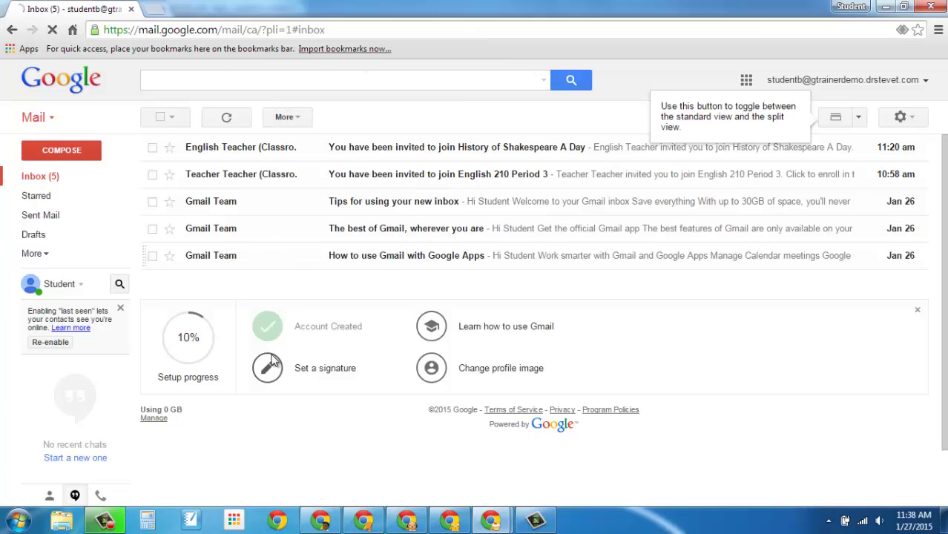
key(F5)
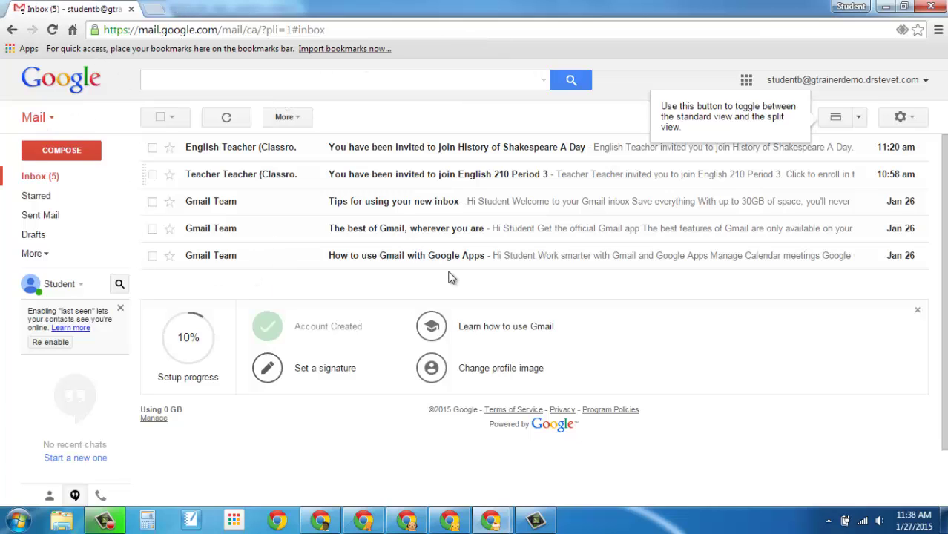
Go back to the incognito window and open classroom.google.com.
mouse_move(491, 519)
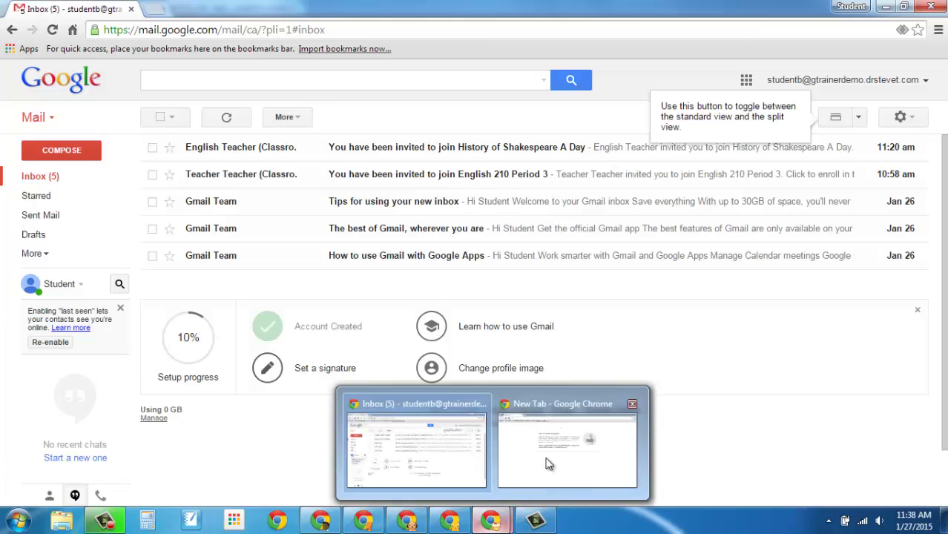
click(547, 460)
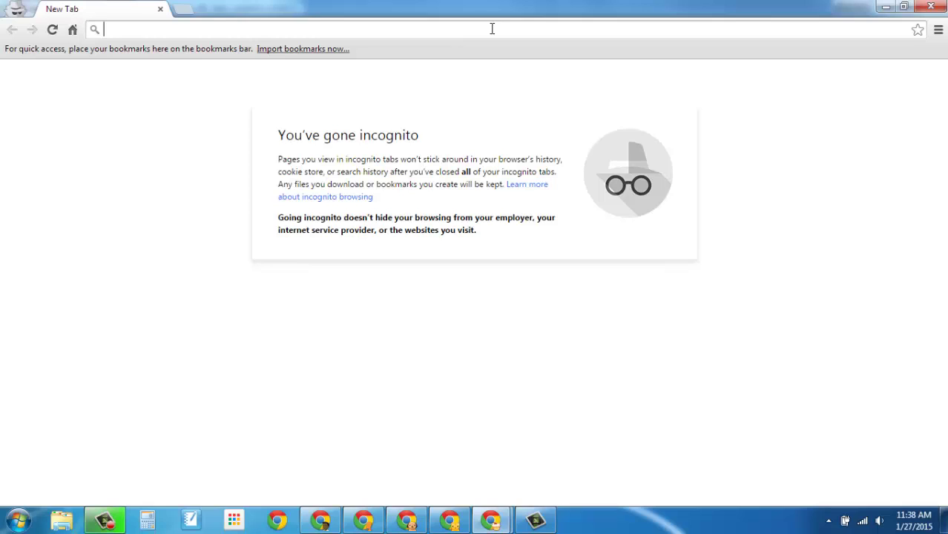
text(classro)
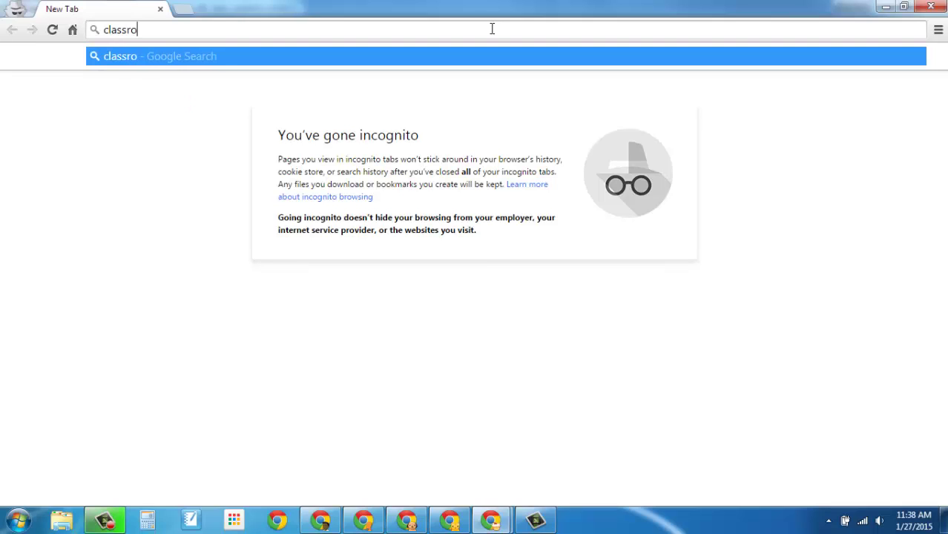
text(om.google.com)
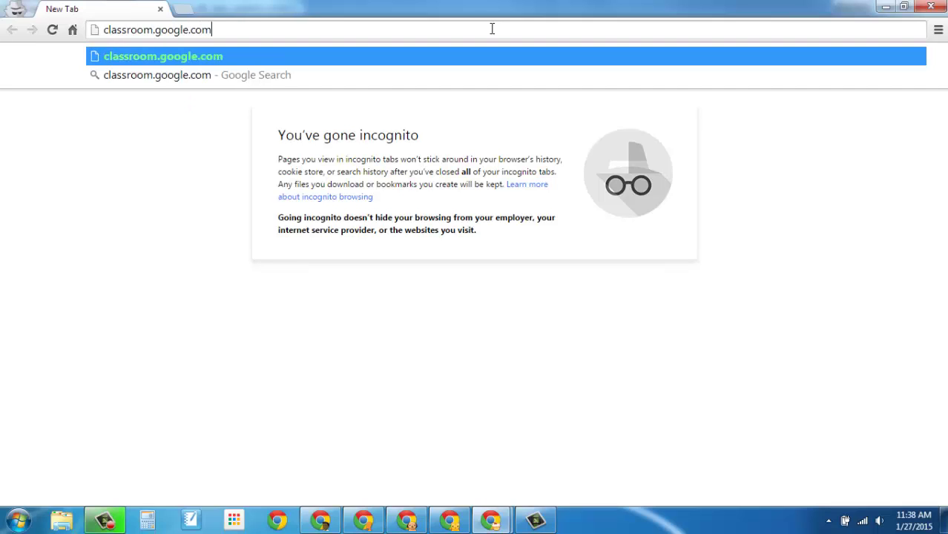
key(Return)
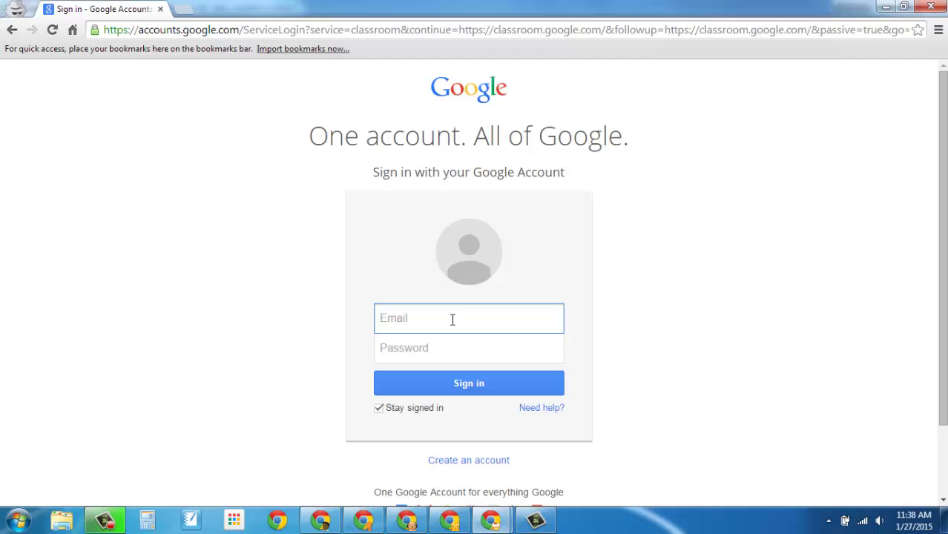
Sign in with the student's e-mail and account password, and get started with Classroom in the student role.
text(st)
key(Down)
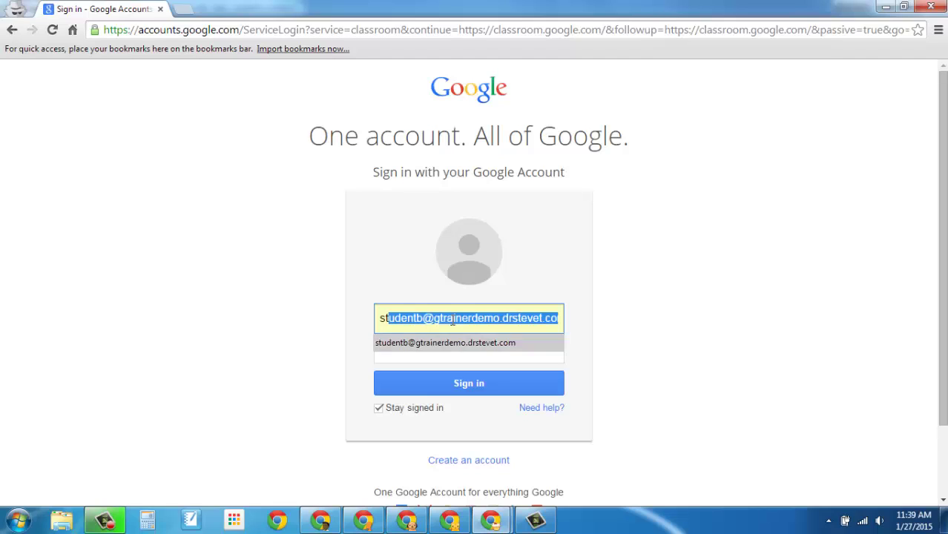
key(Return)
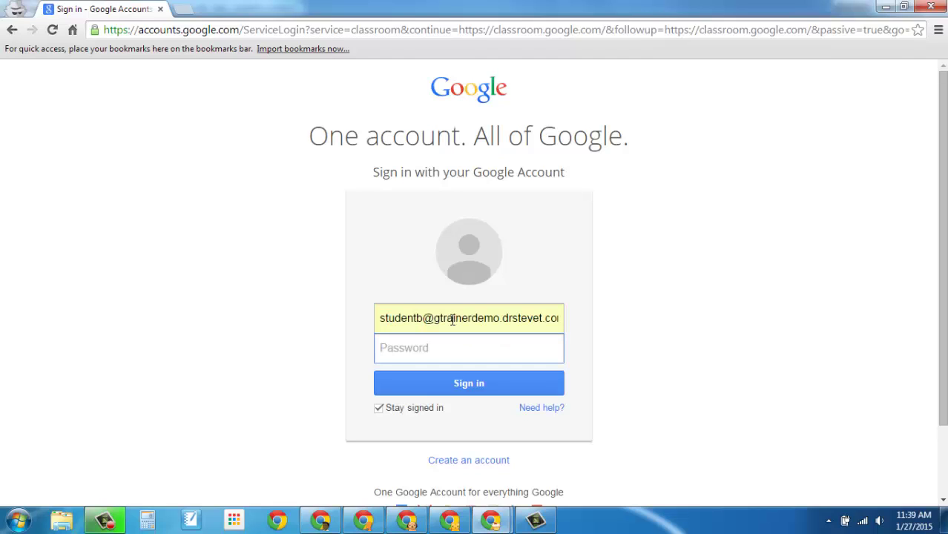
text(*)
key(Return)
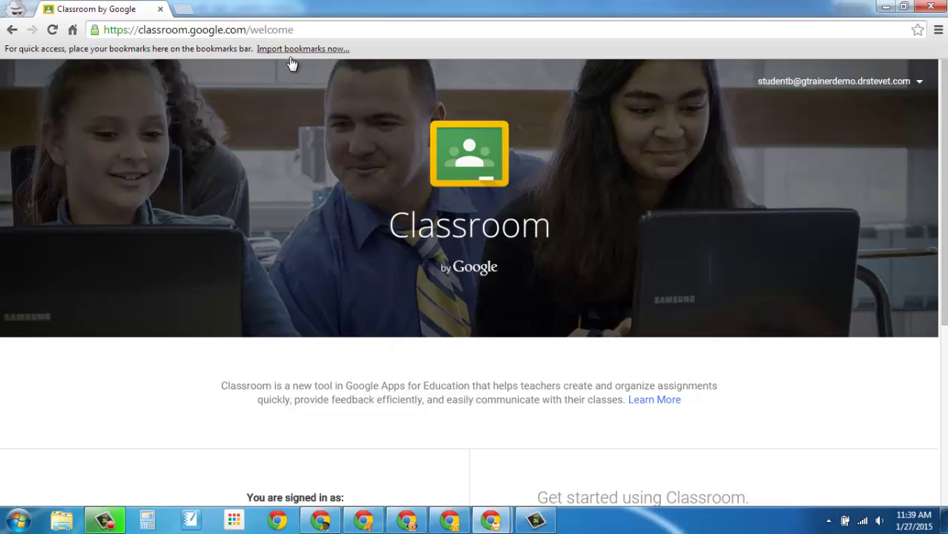
scroll(505, 312, down, 4)
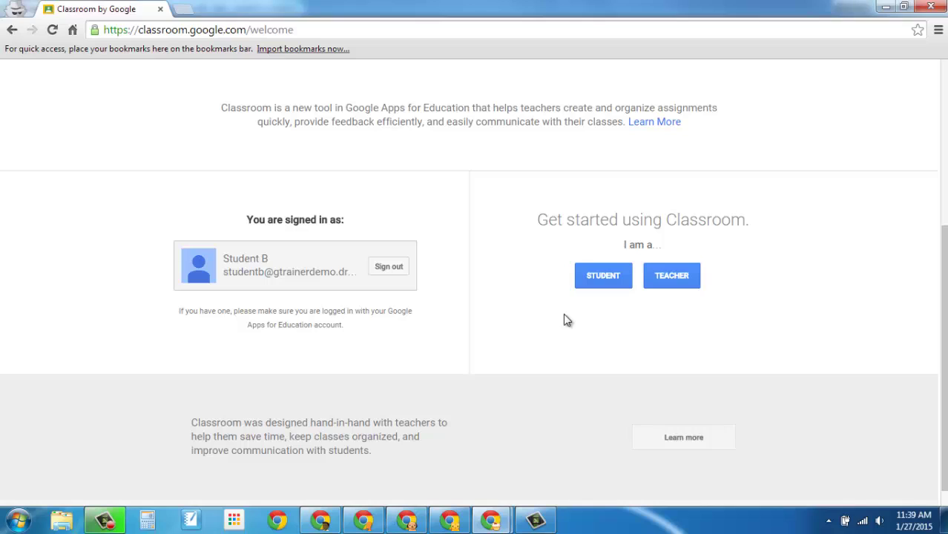
click(602, 282)
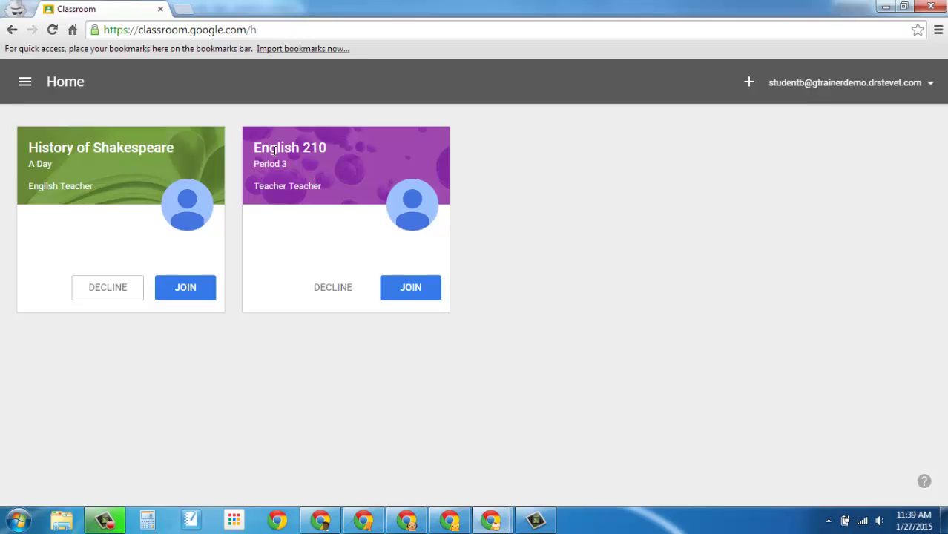
Join the History of Shakespeare class, skipping the welcome tour, and return to the Classroom home page.
click(185, 289)
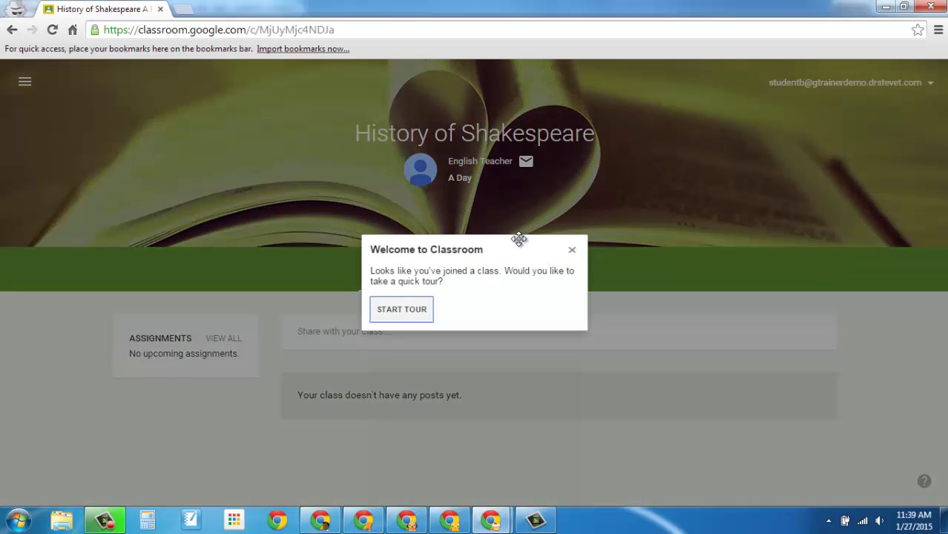
click(572, 252)
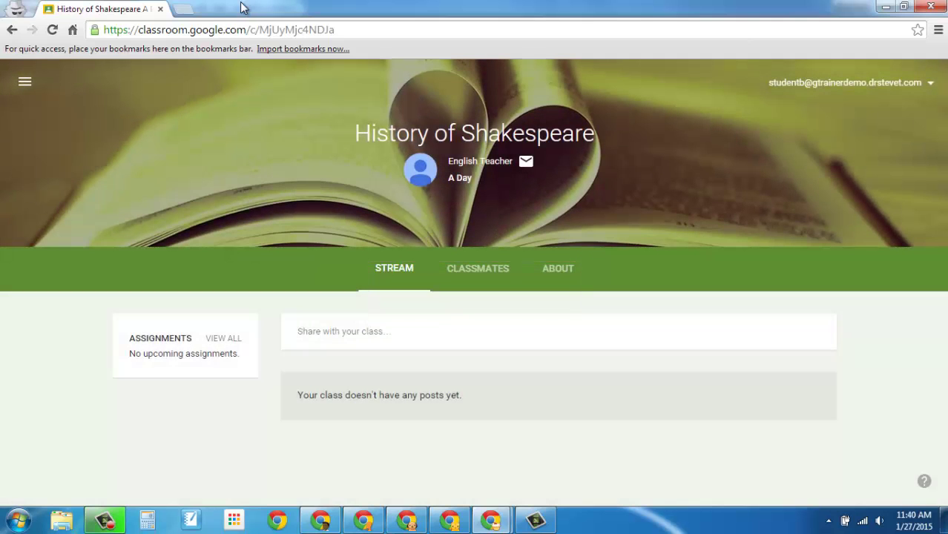
click(25, 83)
click(55, 92)
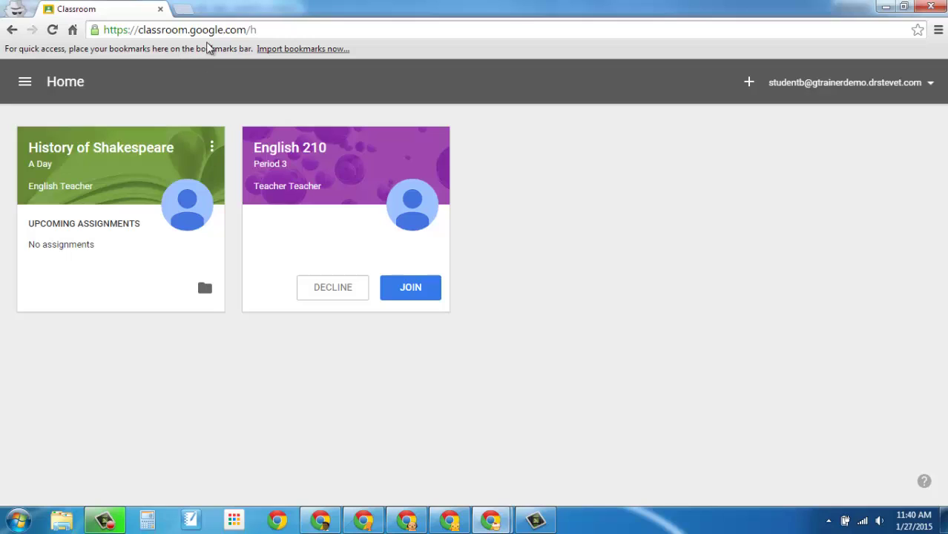
Start joining a class by code and copy the History of Shakespeare class code from the teacher's Classroom window.
click(748, 83)
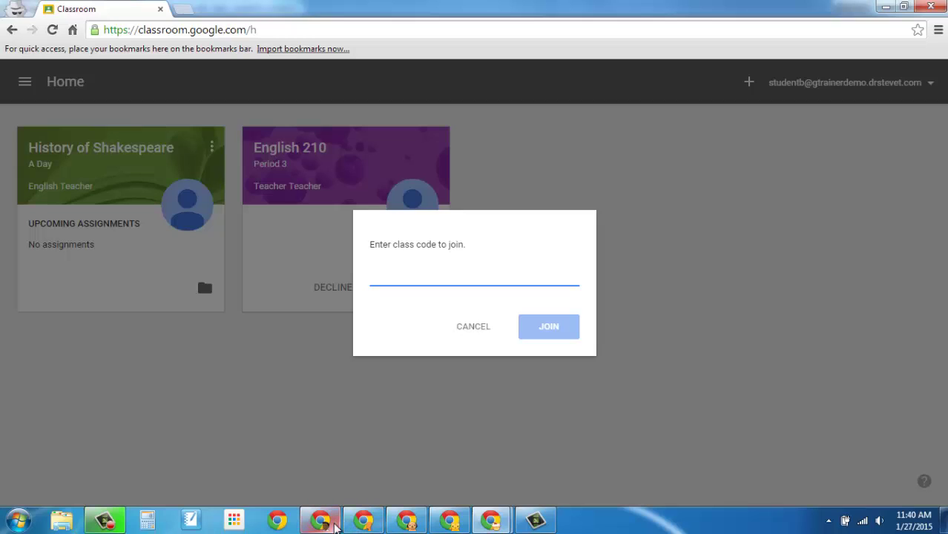
click(363, 522)
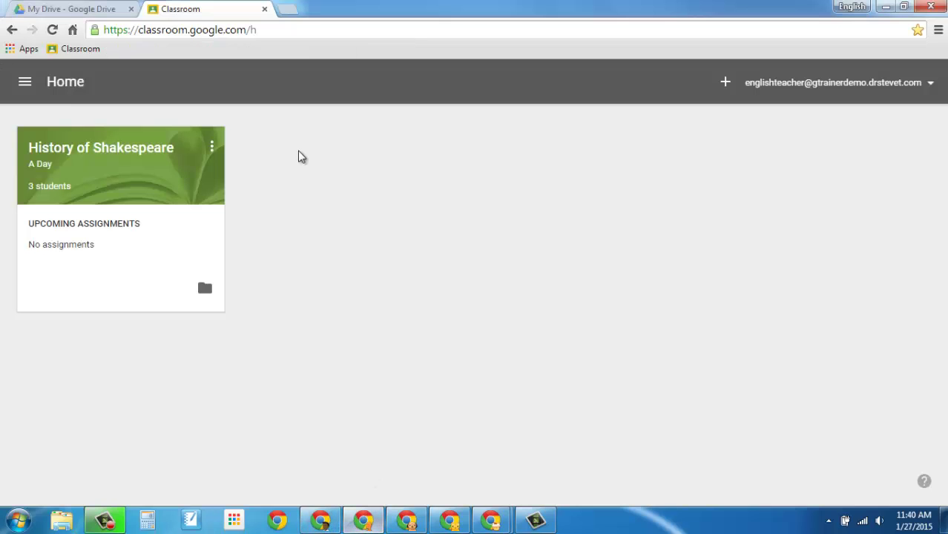
click(114, 160)
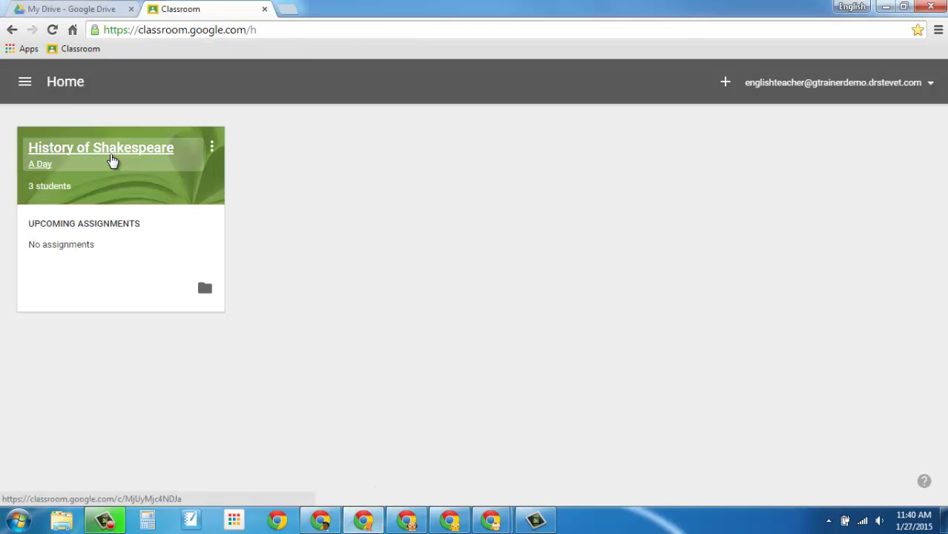
scroll(104, 378, down, 2)
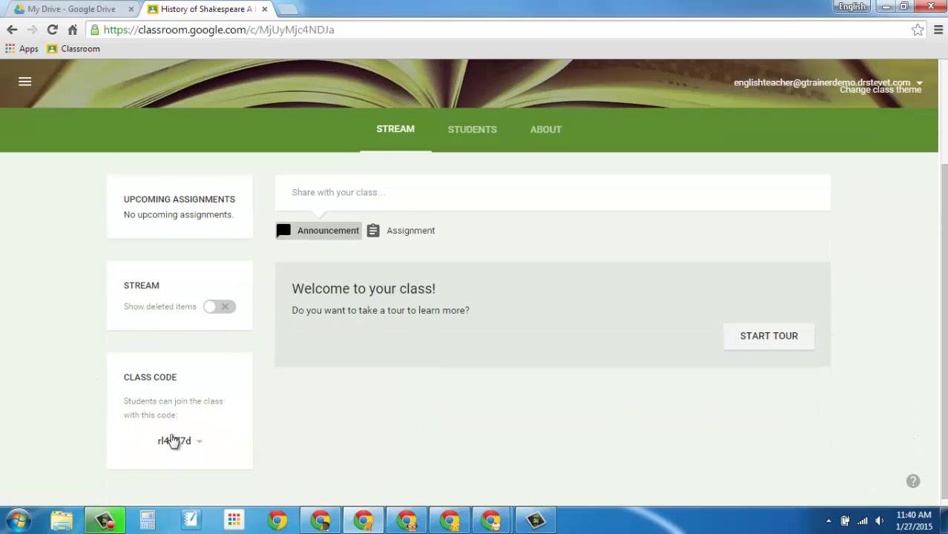
scroll(138, 437, down, 1)
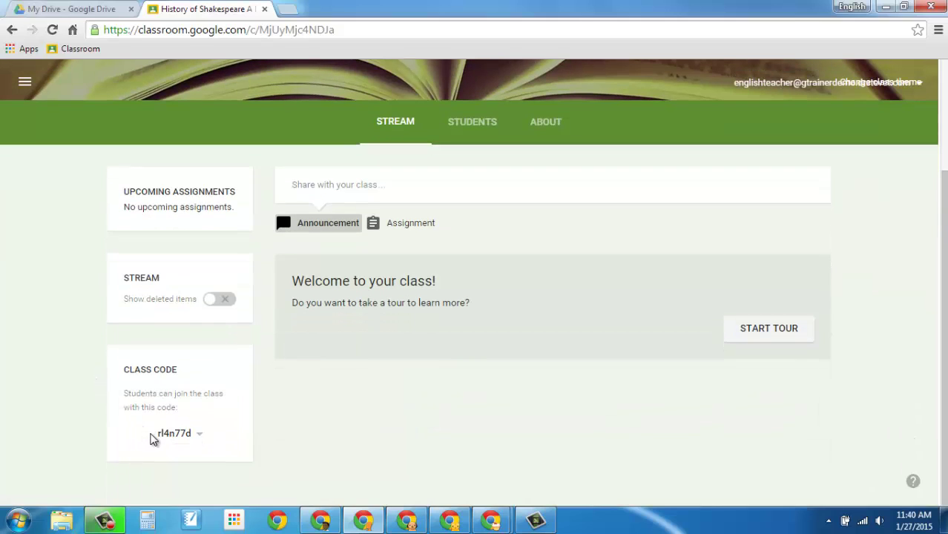
click(155, 437)
key(ctrl+c)
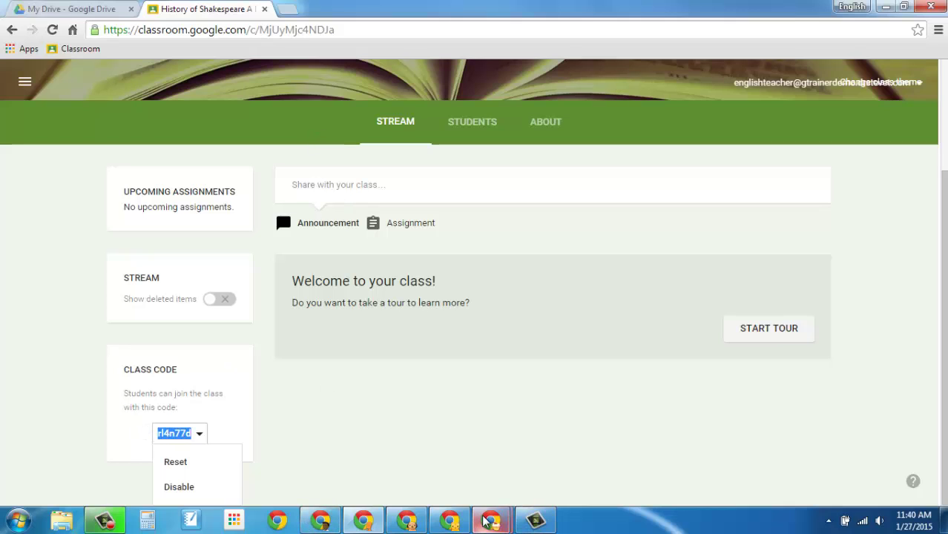
Try to join a class in the student's incognito window with the copied class code, then dismiss the dialog.
mouse_move(486, 522)
click(524, 455)
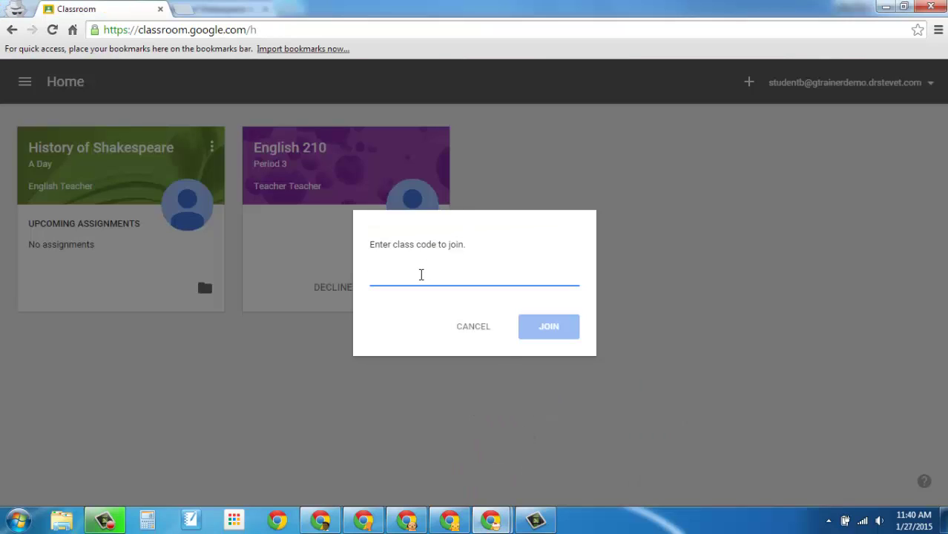
key(ctrl+v)
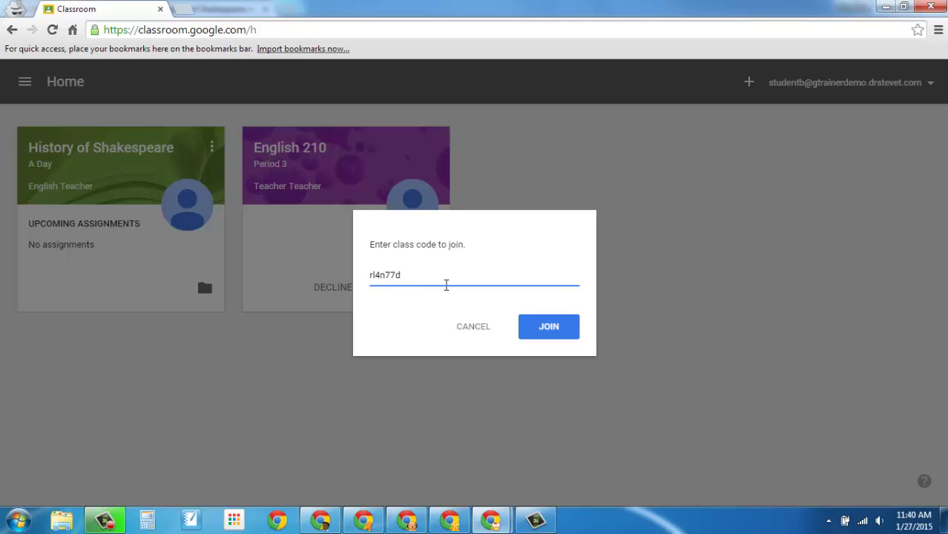
click(556, 334)
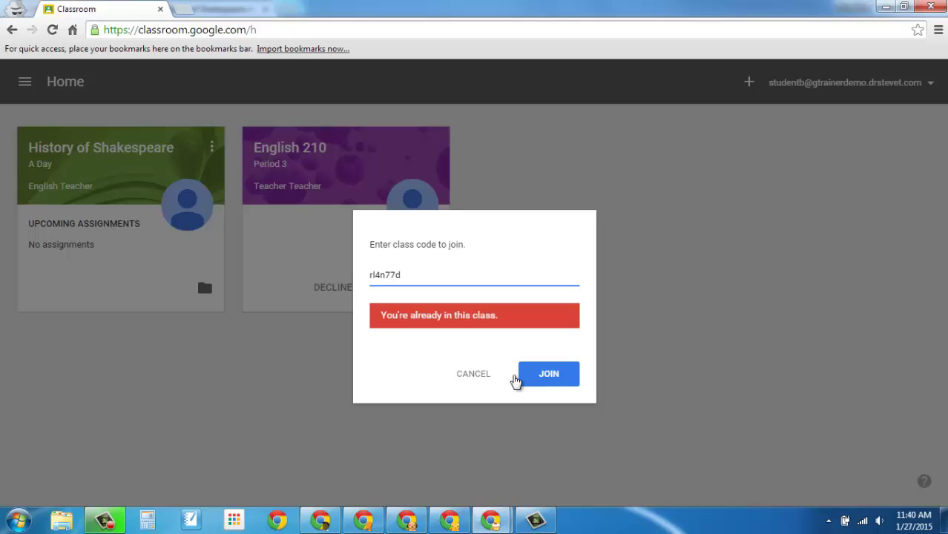
click(480, 375)
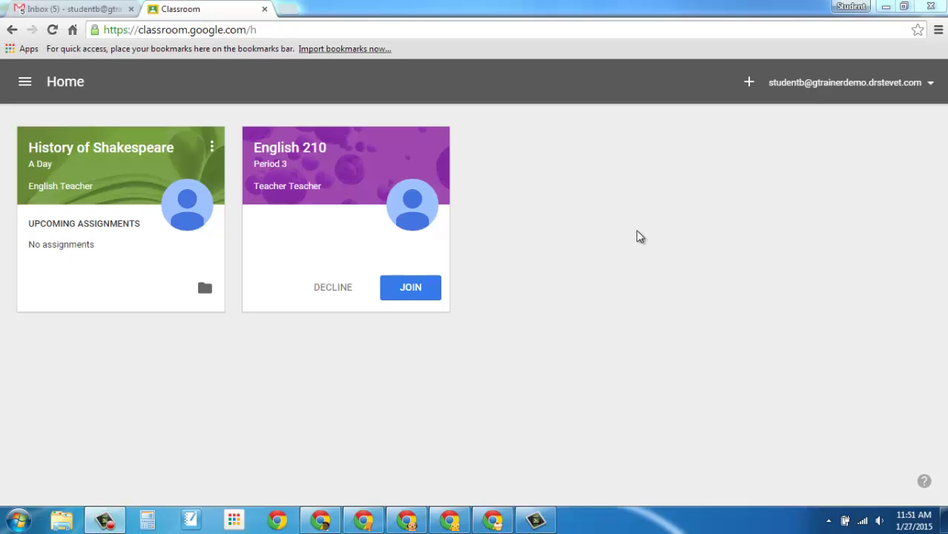
View the navigation options and the History of Shakespeare class page, and return to the Classroom home page.
click(26, 83)
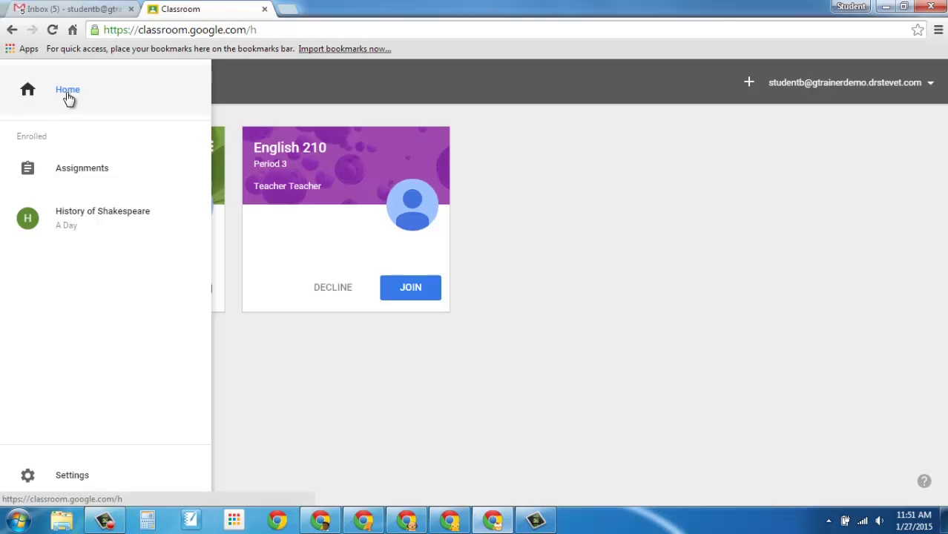
click(285, 148)
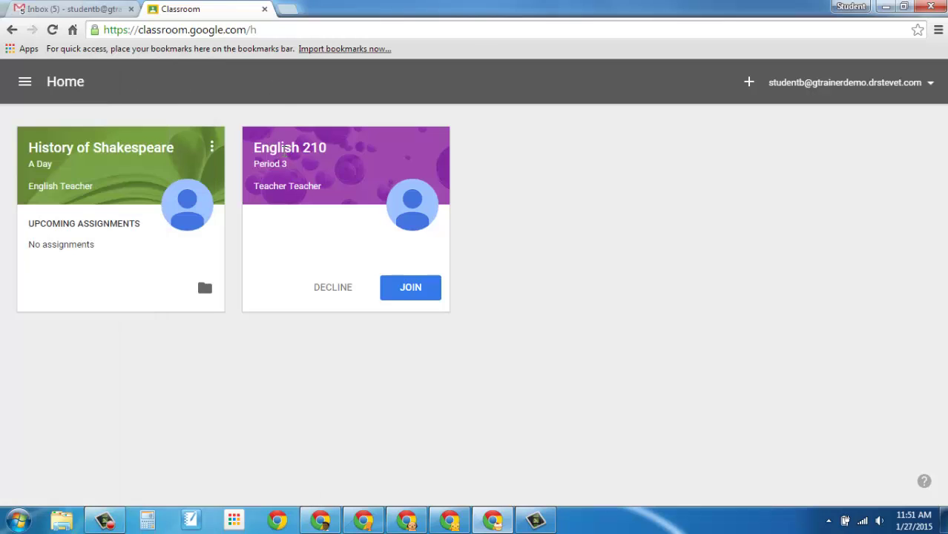
double_click(284, 149)
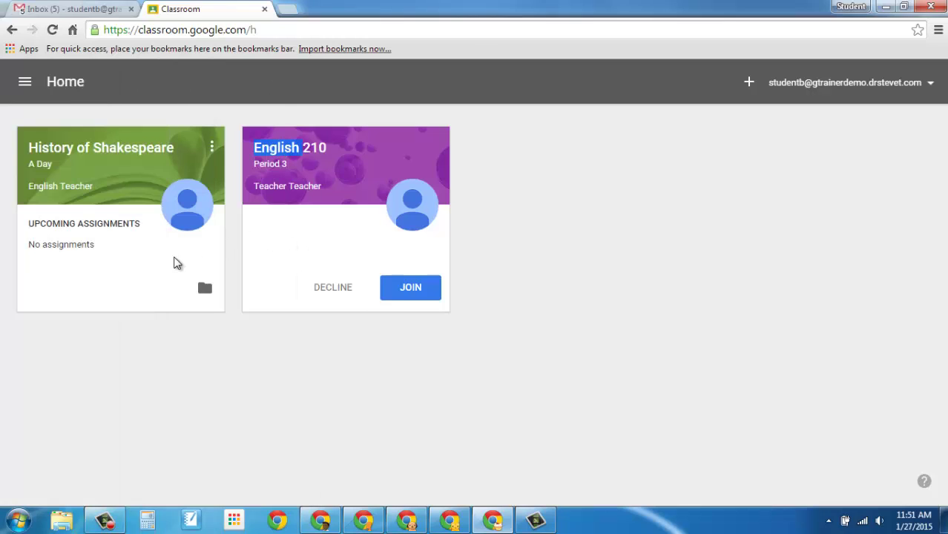
click(106, 146)
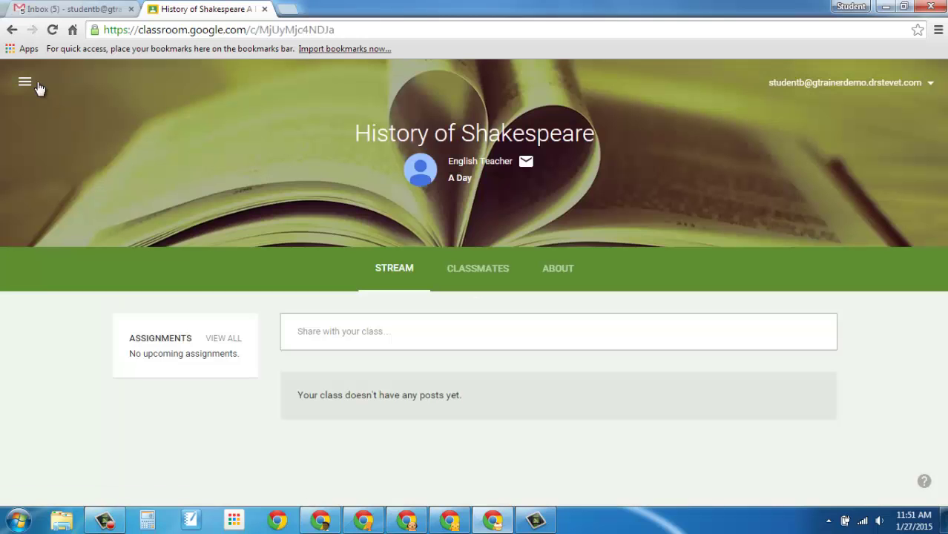
click(25, 85)
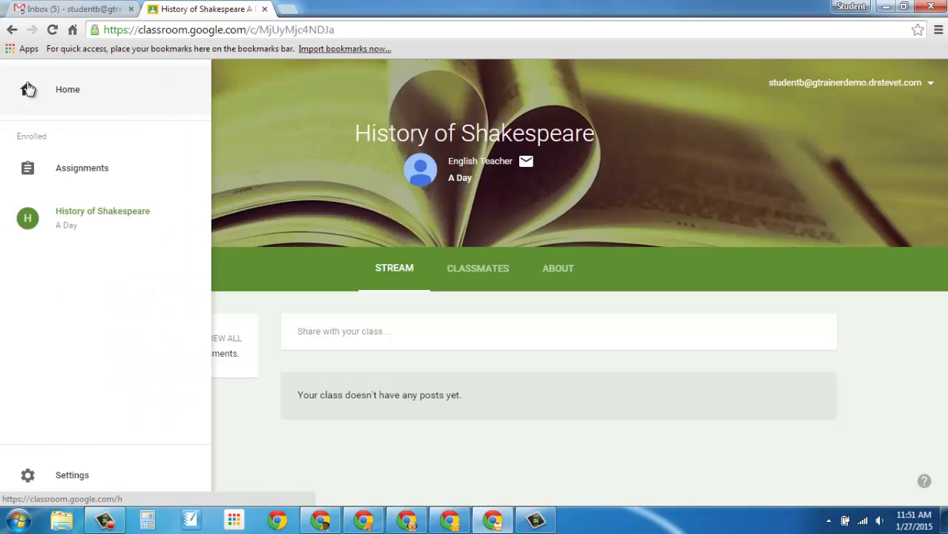
click(68, 92)
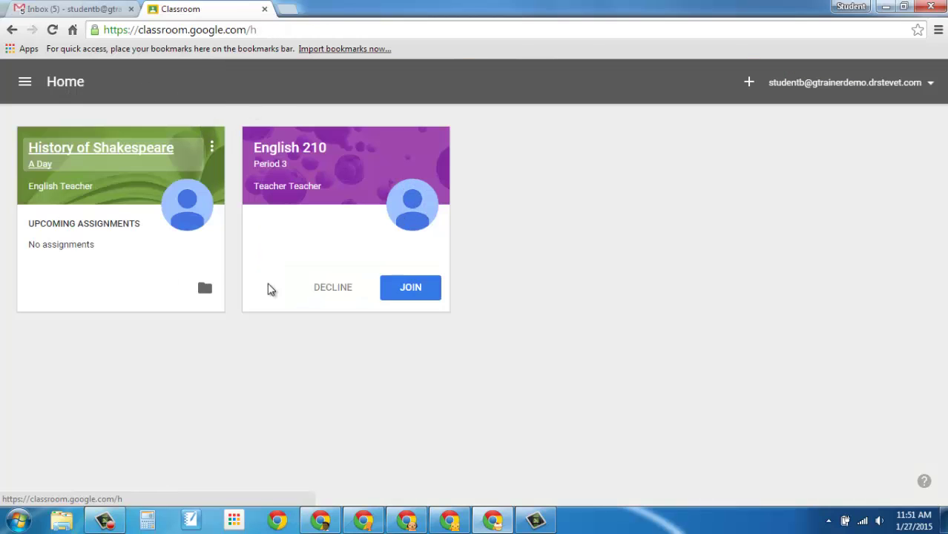
Bookmark the Classroom home page as "Classroom" in the Bookmarks bar folder and open a new browser tab.
click(917, 31)
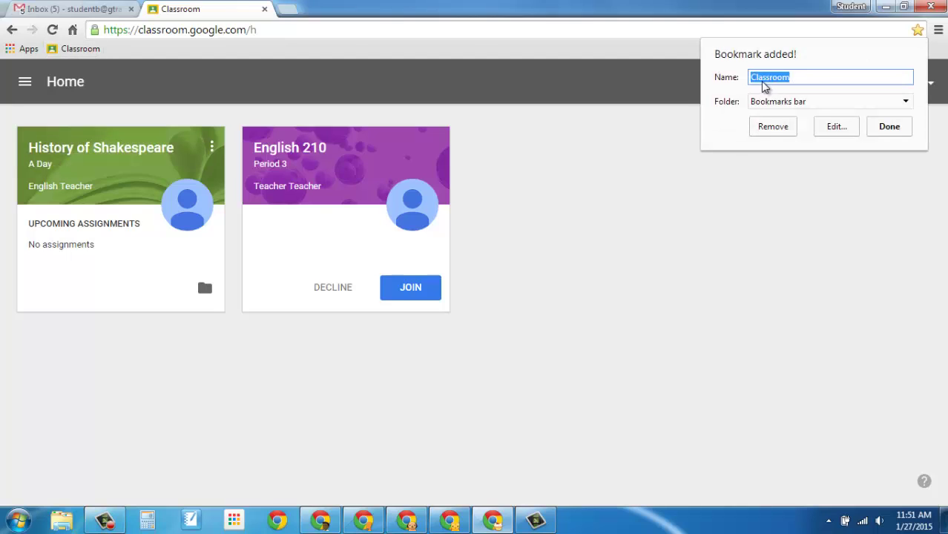
click(888, 125)
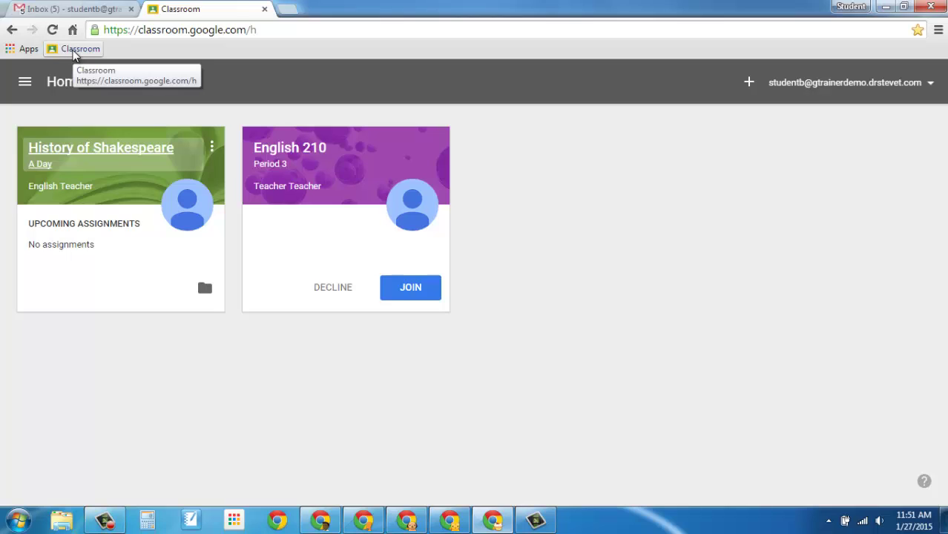
click(284, 10)
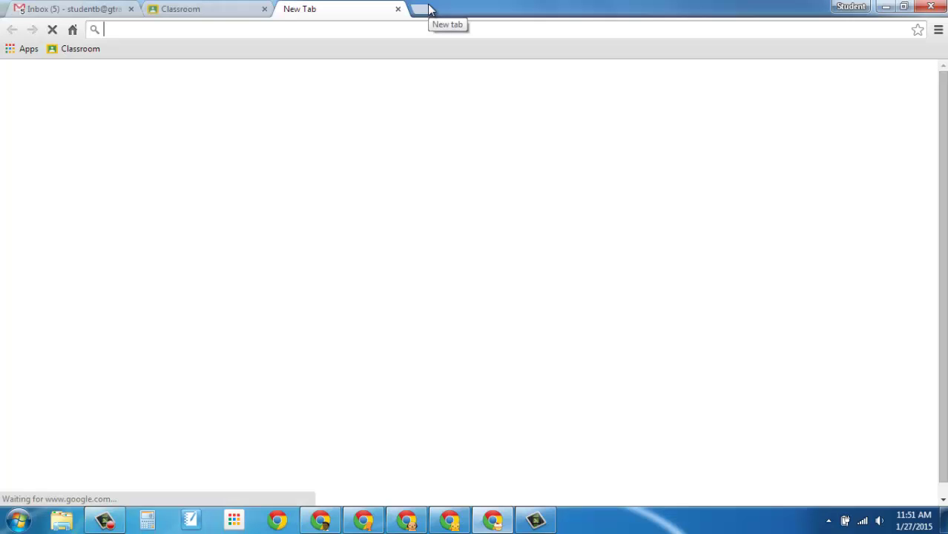
Go to drive.google.com in the new browser tab and dismiss the Google Drive welcome introduction.
text(drive.ggog)
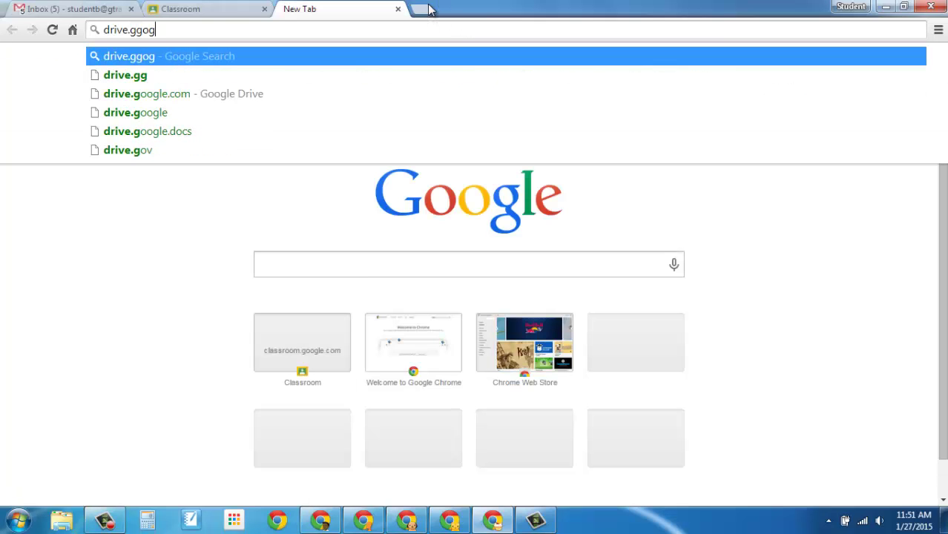
key(BackSpace)
key(BackSpace)
key(BackSpace)
text(oggle)
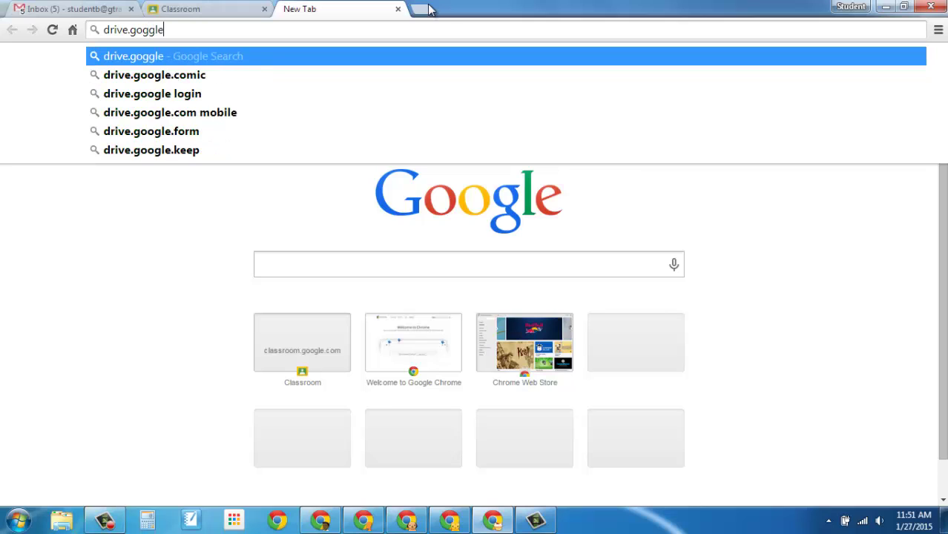
key(BackSpace)
key(BackSpace)
key(BackSpace)
key(BackSpace)
text(ogle.com)
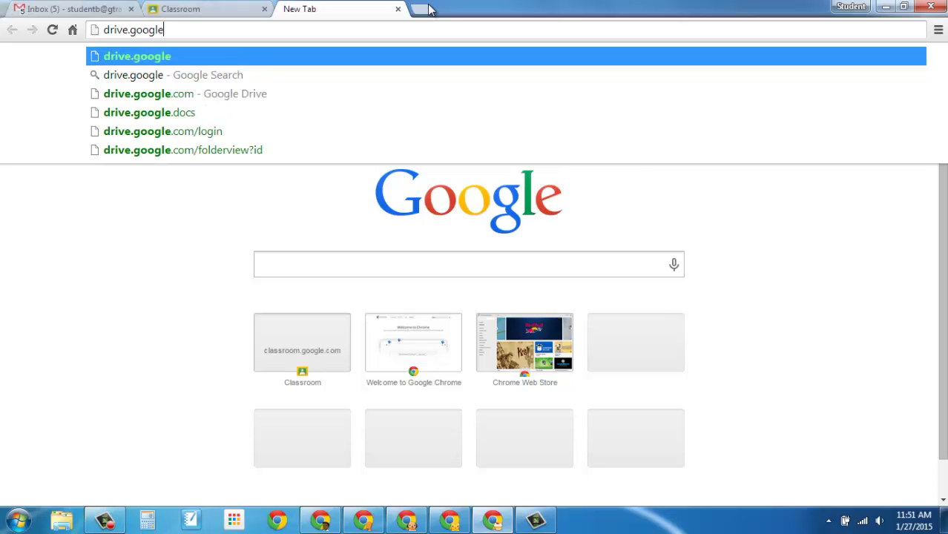
key(Return)
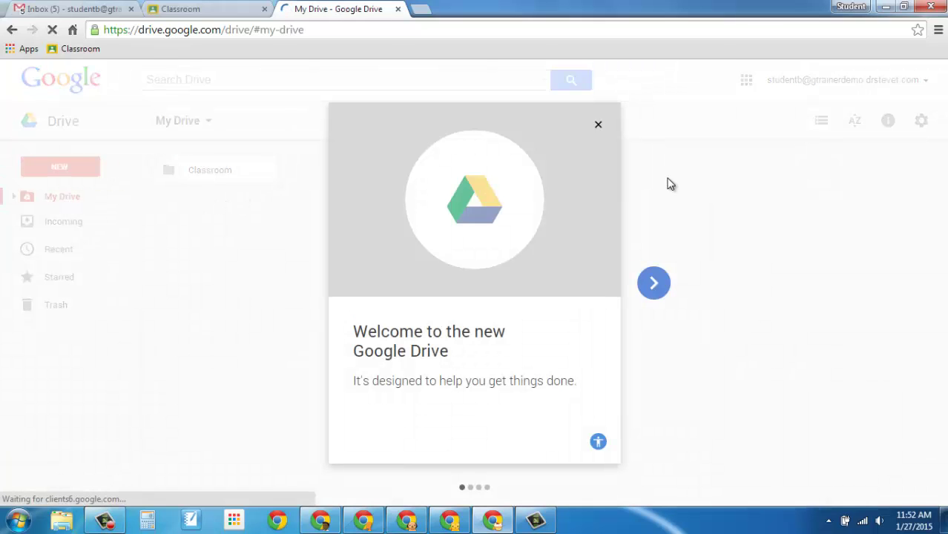
click(312, 183)
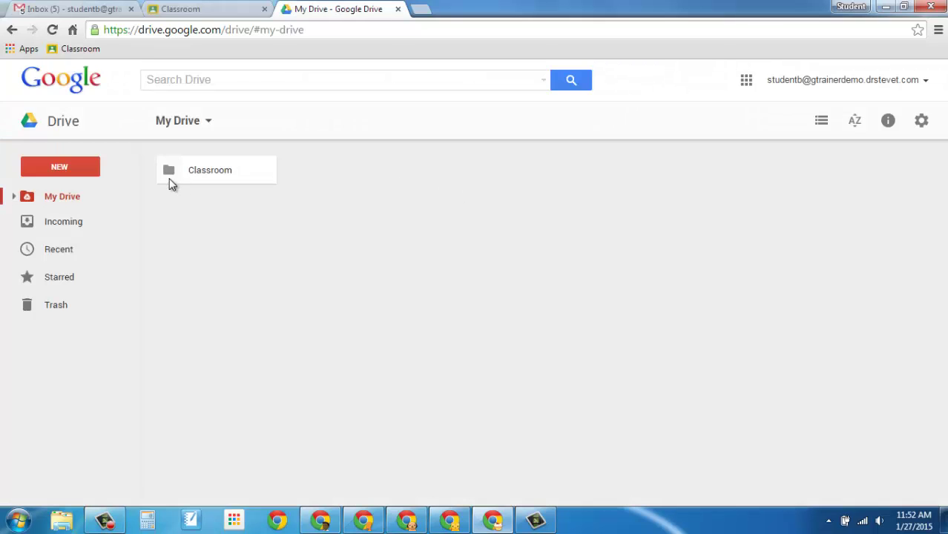
View the History of Shakespeare A Day folder inside Drive's Classroom folder, and return to the Google Classroom home page.
click(209, 172)
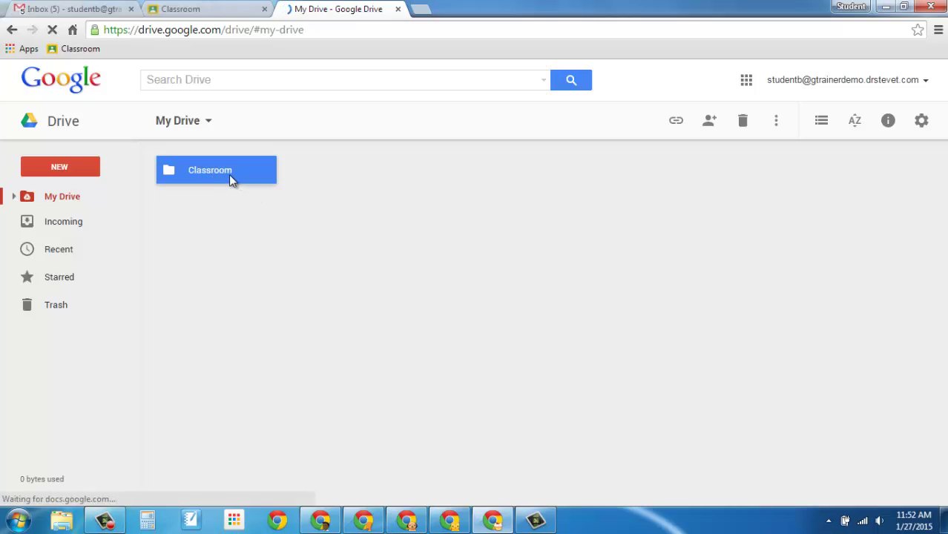
double_click(229, 177)
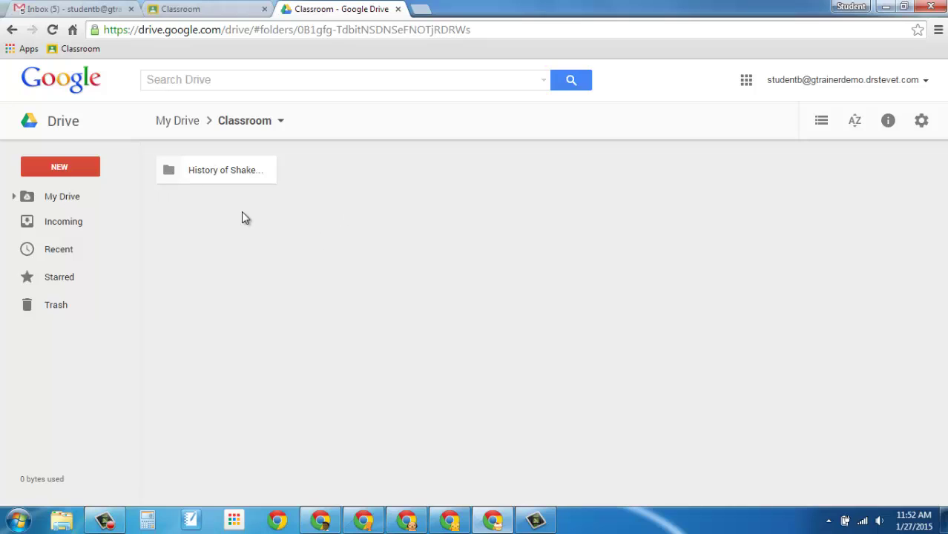
double_click(213, 175)
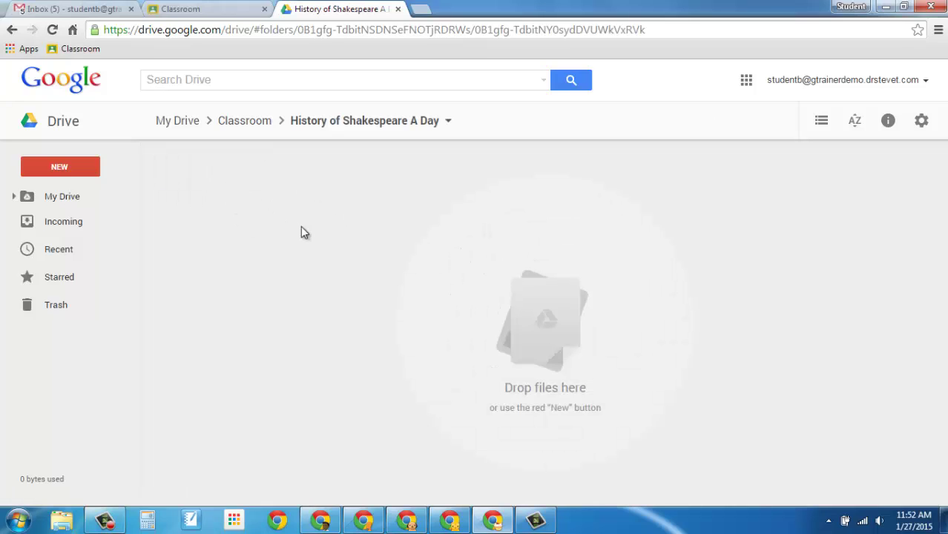
click(237, 127)
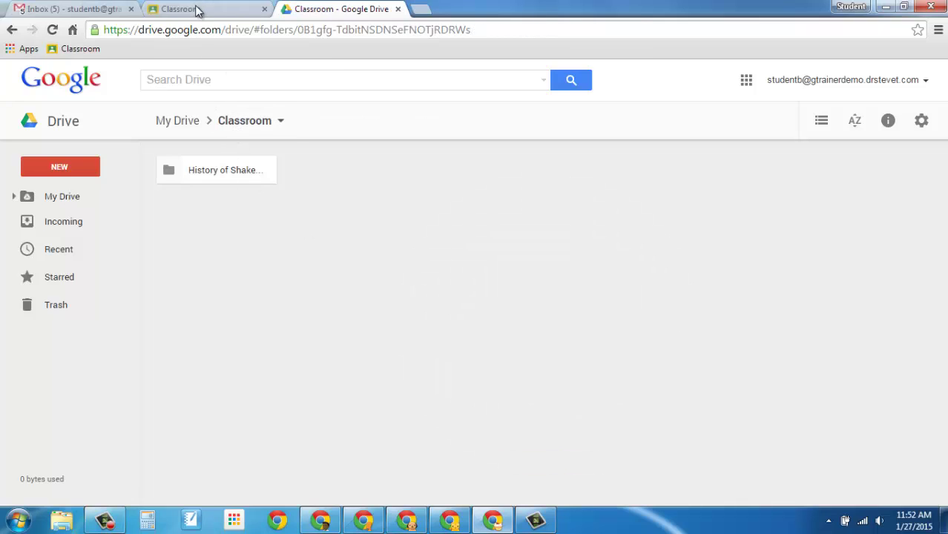
key(ctrl+shift+Tab)
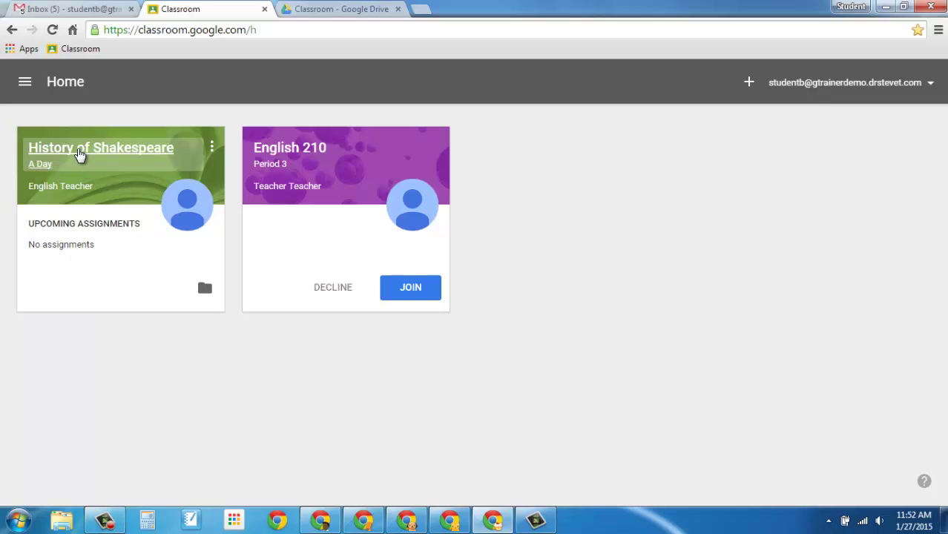